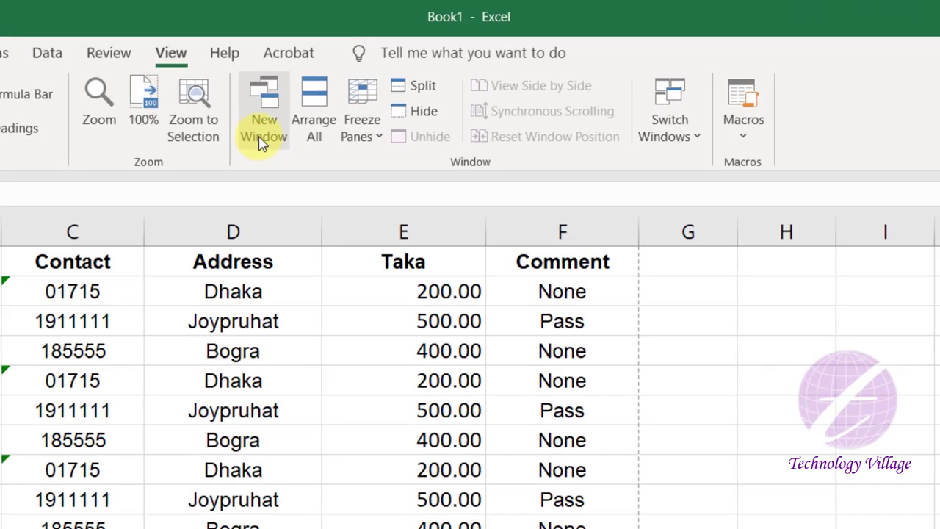
Create a second Book1 window and confirm Switch Windows lists Book1:1 and Book1:2
{"action": "left_click", "coordinate": [253, 134]}
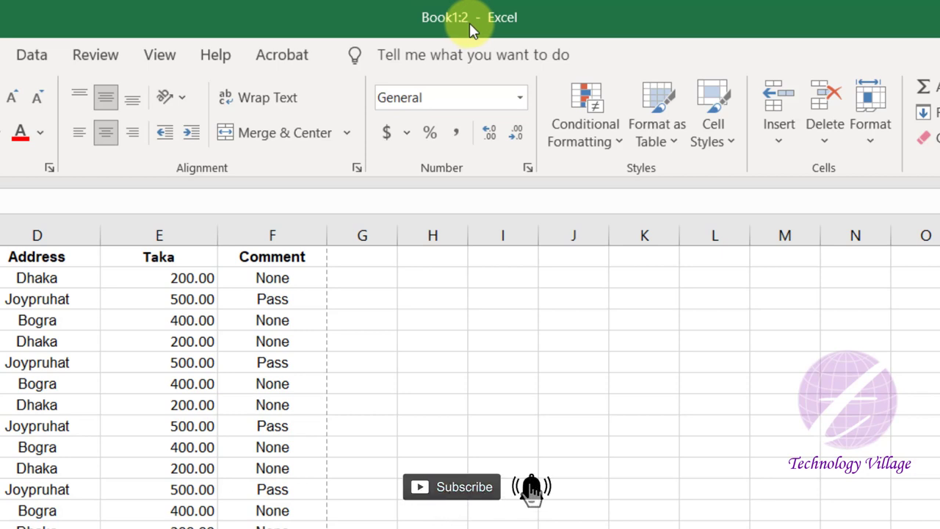
{"action": "left_click", "coordinate": [157, 59]}
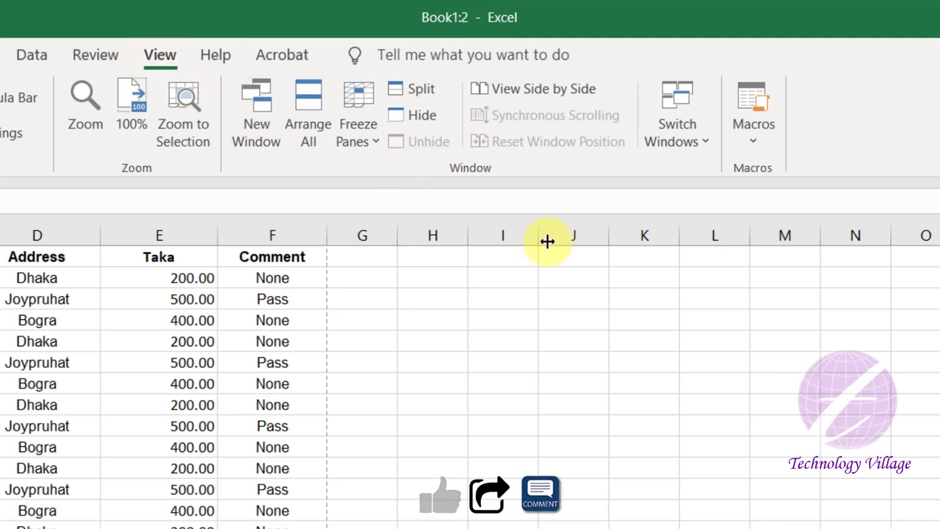
{"action": "left_click", "coordinate": [698, 142]}
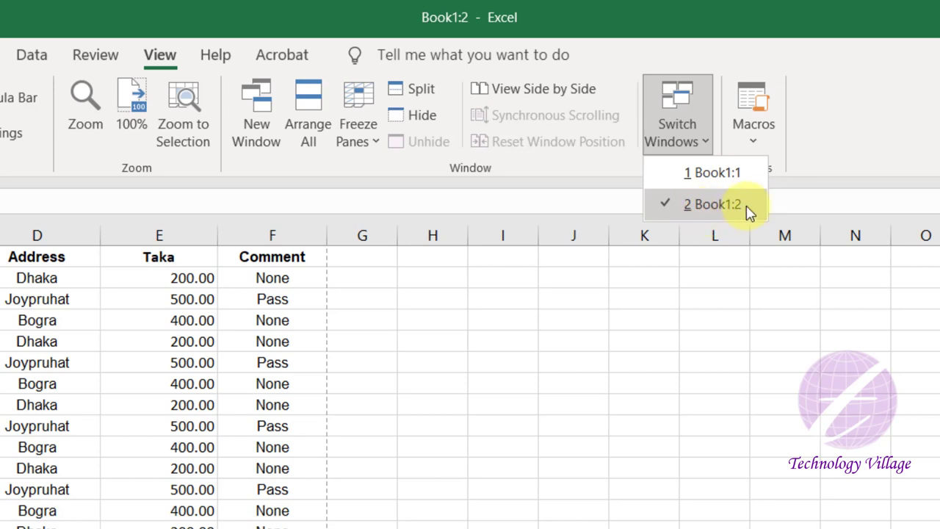
Switch Windows to Book1:1, then Book1:2, then back to Book1:1
{"action": "left_click", "coordinate": [718, 176]}
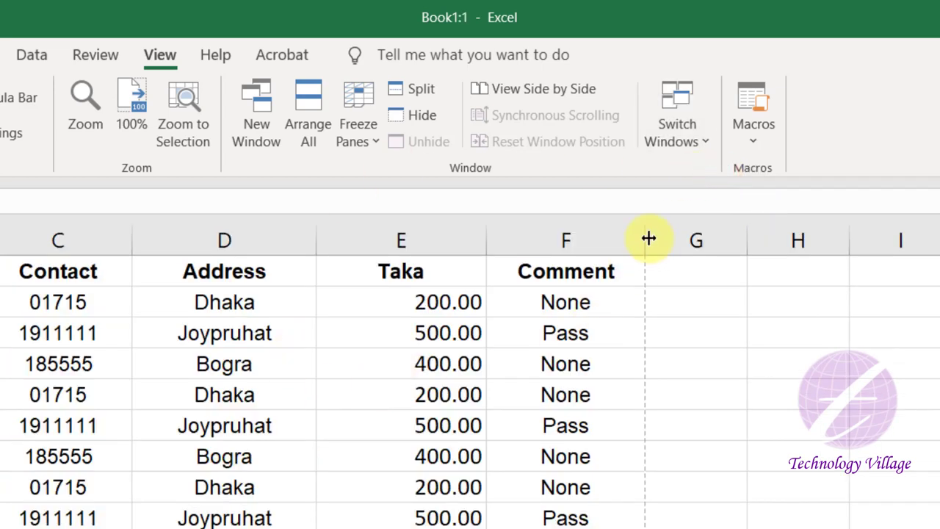
{"action": "left_click", "coordinate": [701, 151]}
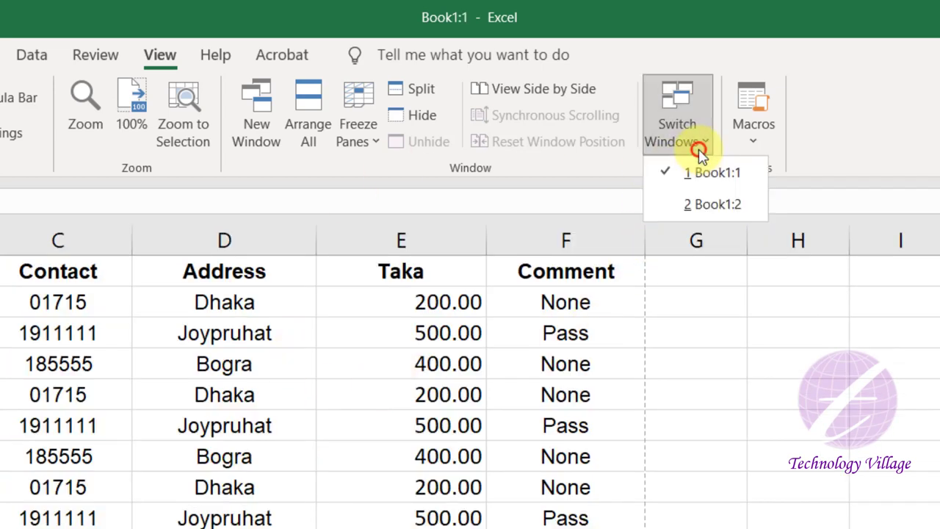
{"action": "left_click", "coordinate": [713, 204]}
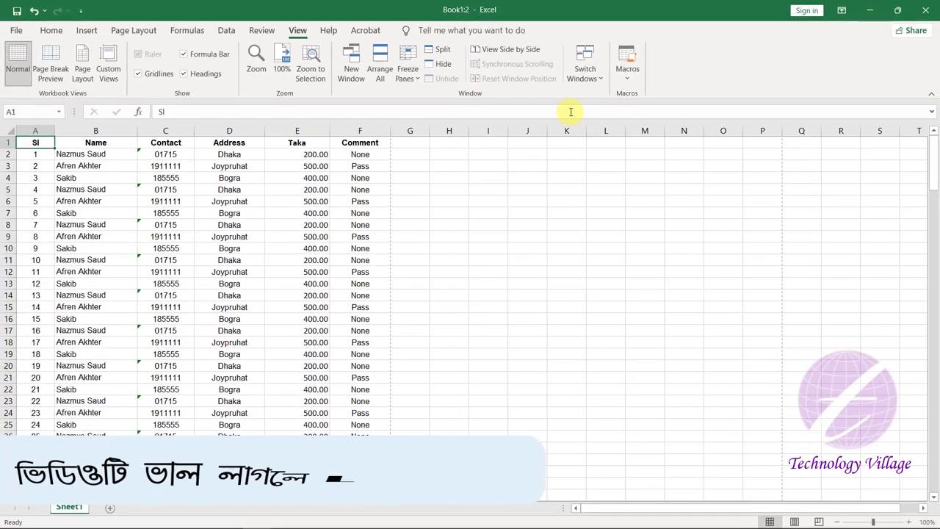
{"action": "left_click", "coordinate": [593, 77]}
{"action": "left_click", "coordinate": [604, 96]}
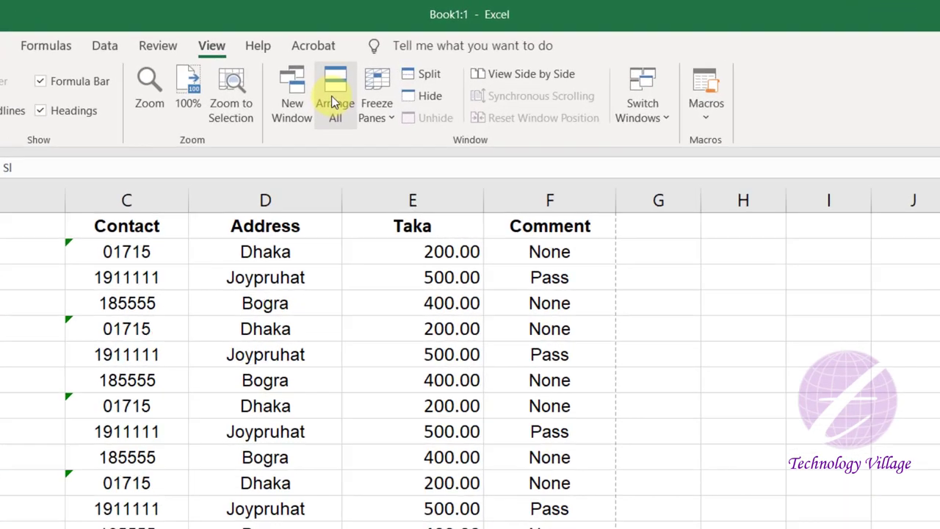
Tile the two Book1 windows, then re-arrange them Horizontal and reopen Arrange Windows
{"action": "left_click", "coordinate": [331, 99]}
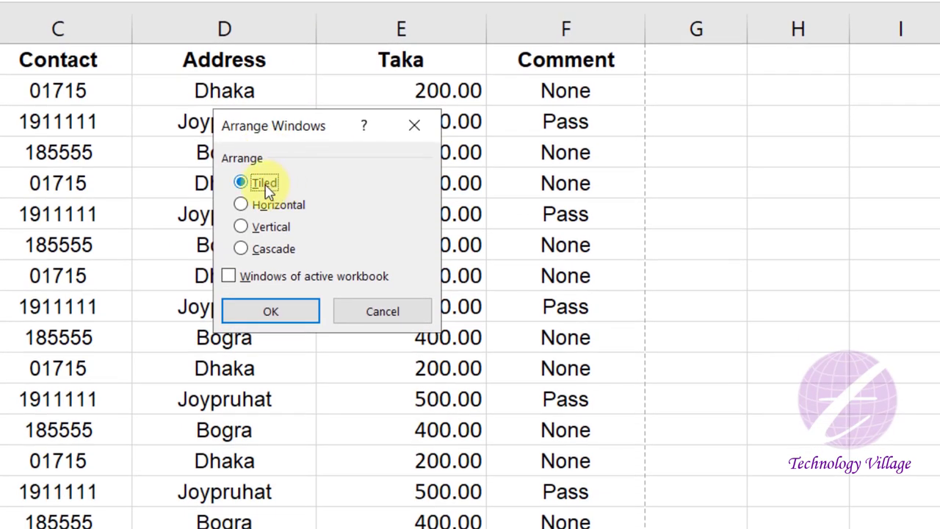
{"action": "left_click", "coordinate": [278, 316]}
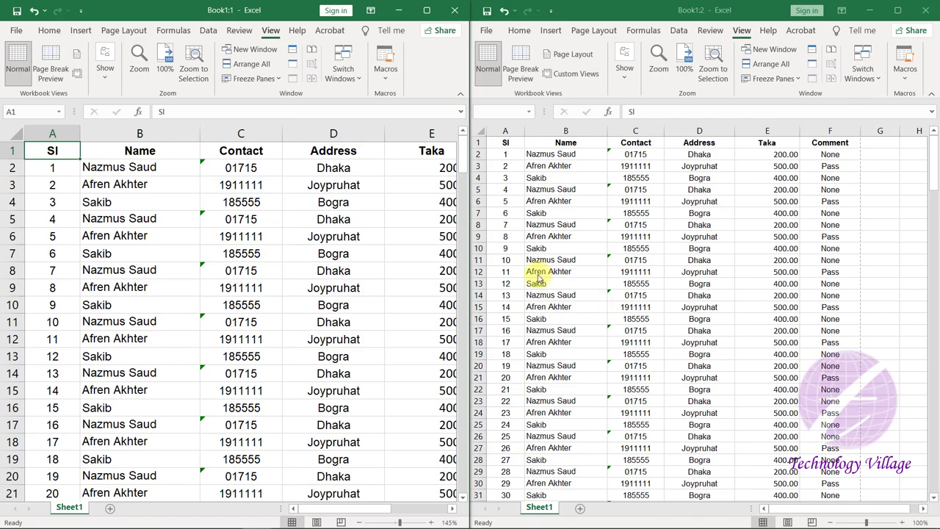
{"action": "left_click", "coordinate": [248, 64]}
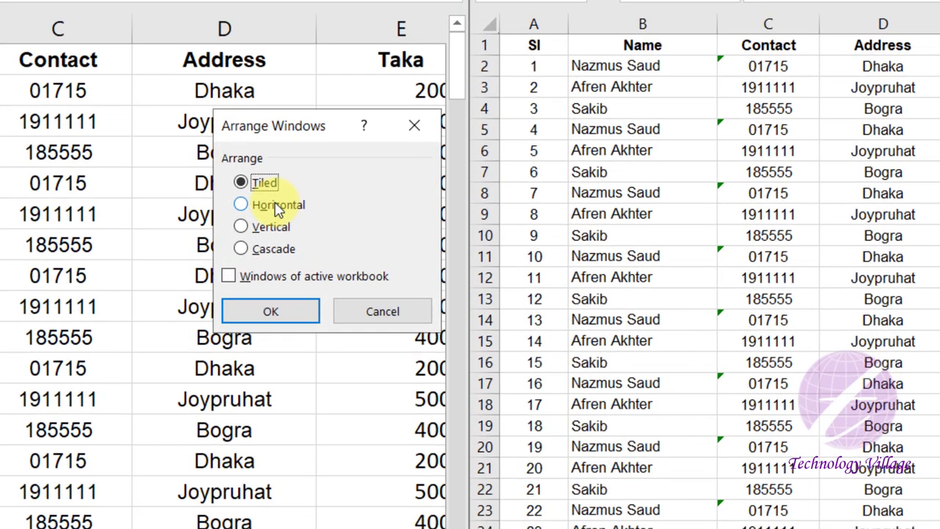
{"action": "left_click", "coordinate": [298, 215]}
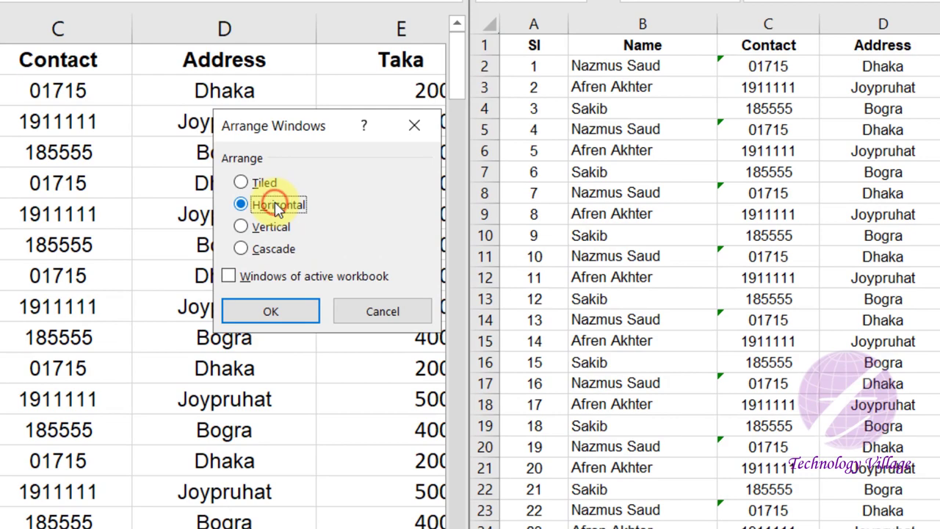
{"action": "left_click", "coordinate": [273, 316]}
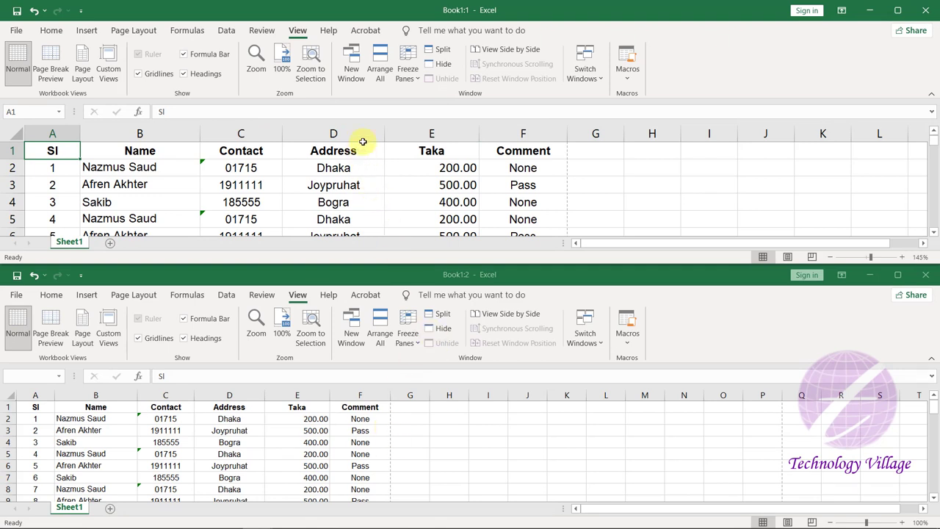
{"action": "left_click", "coordinate": [380, 71]}
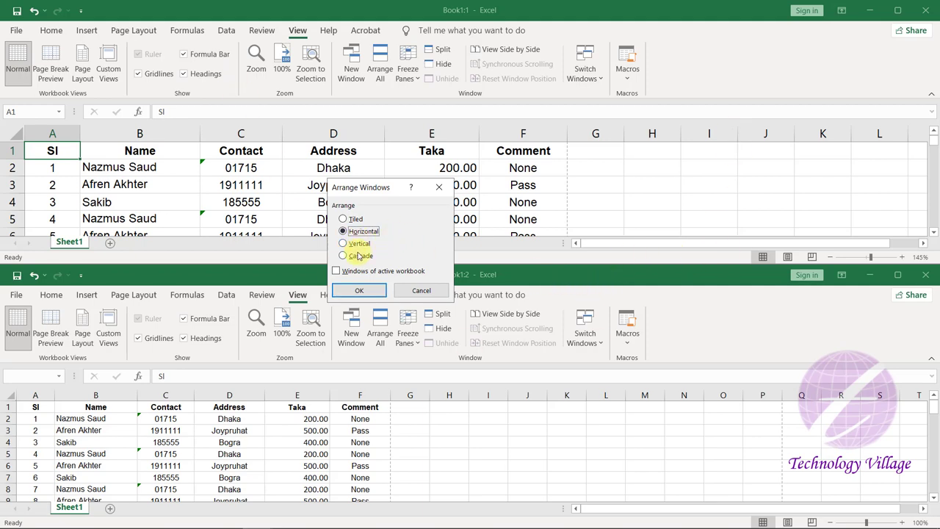
Cascade the Book1 windows, bringing Book1:2 forward and then Book1:1 to the front
{"action": "left_click", "coordinate": [358, 257]}
{"action": "left_click", "coordinate": [360, 292]}
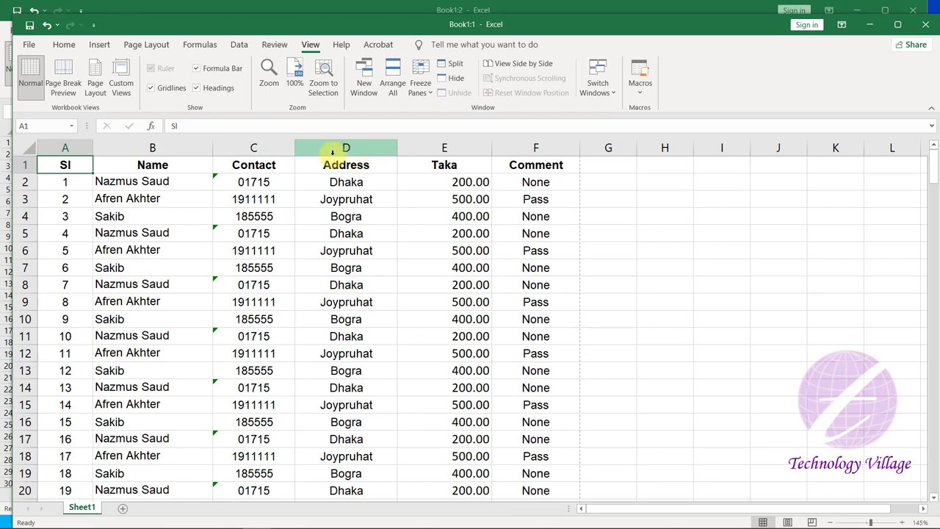
{"action": "left_click", "coordinate": [96, 9]}
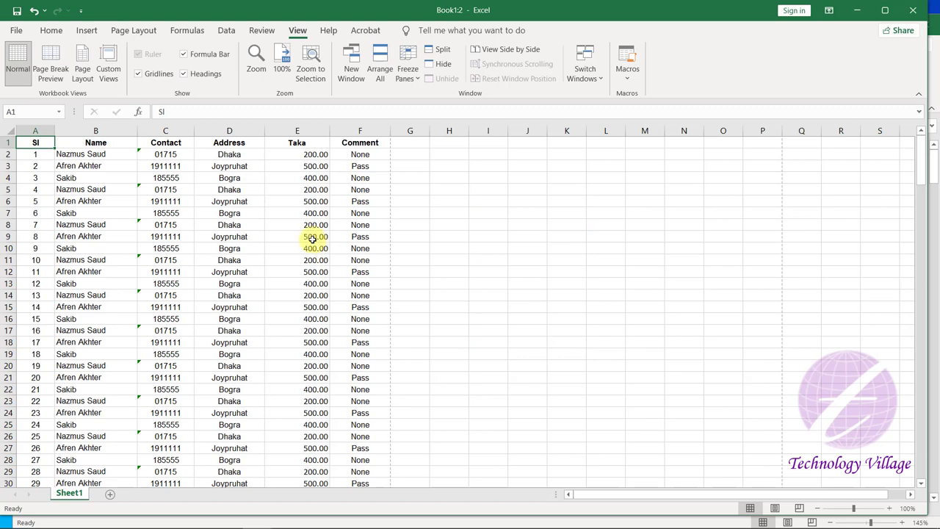
{"action": "left_click", "coordinate": [720, 523]}
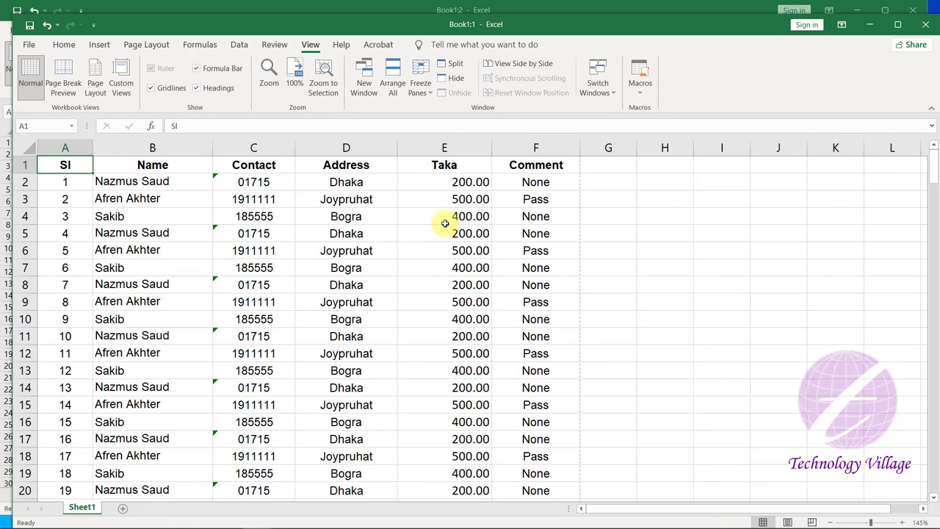
{"action": "left_click", "coordinate": [519, 64]}
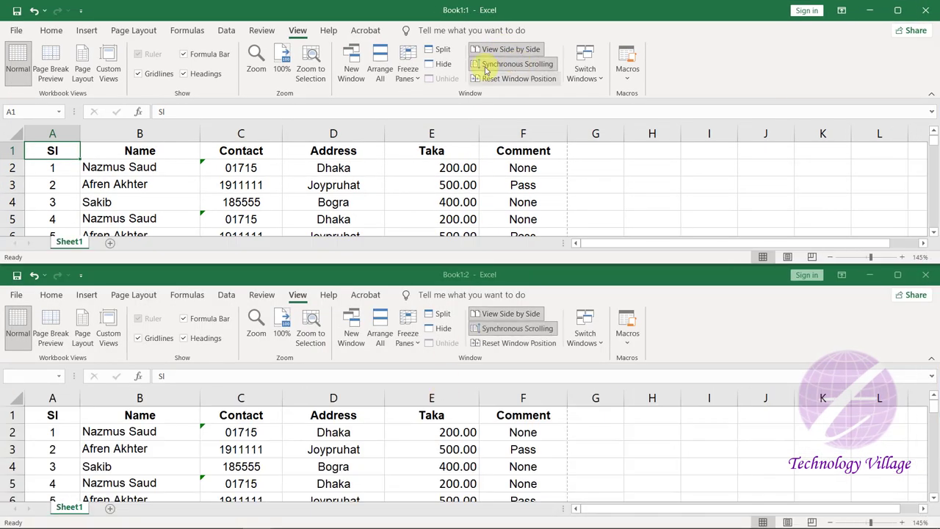
{"action": "left_click", "coordinate": [508, 50]}
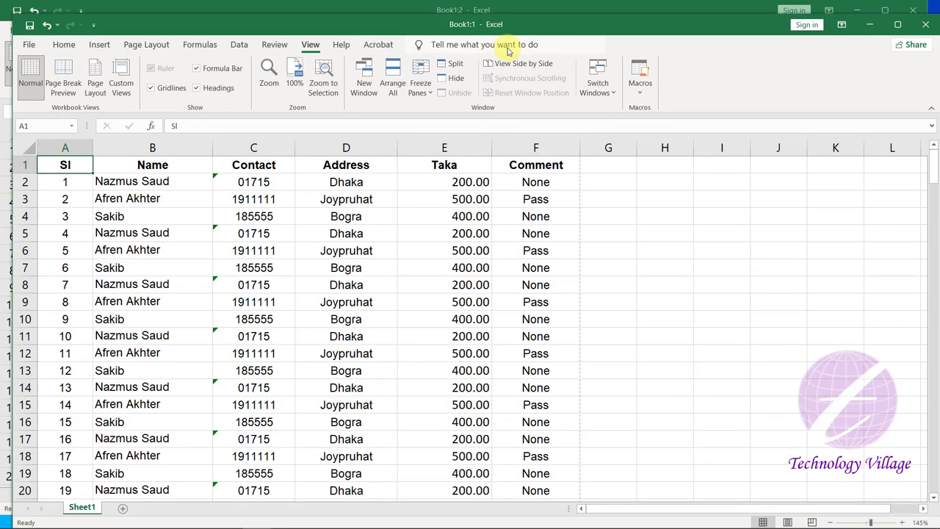
{"action": "left_click", "coordinate": [517, 64]}
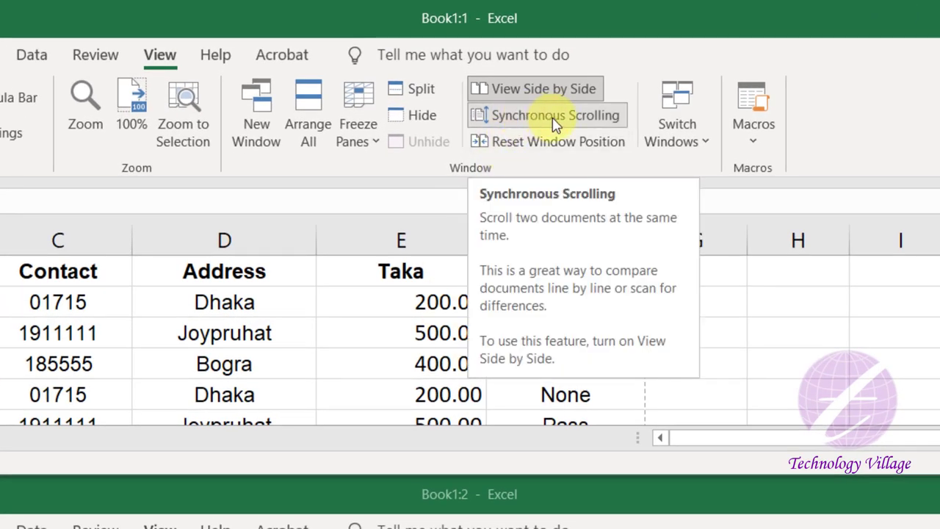
{"action": "left_click", "coordinate": [224, 313]}
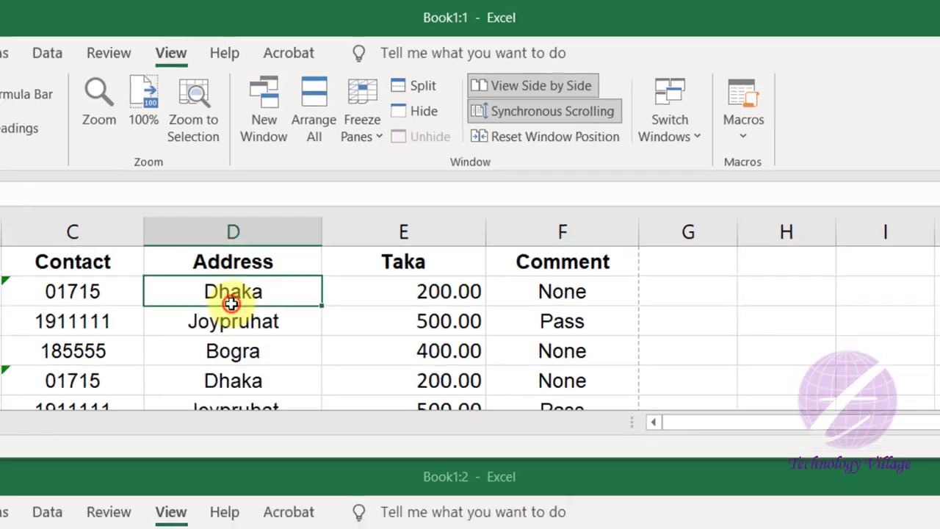
{"action": "scroll", "coordinate": [334, 169], "scroll_direction": "down", "scroll_amount": 1}
{"action": "scroll", "coordinate": [334, 169], "scroll_direction": "down", "scroll_amount": 5}
{"action": "scroll", "coordinate": [338, 172], "scroll_direction": "down", "scroll_amount": 1}
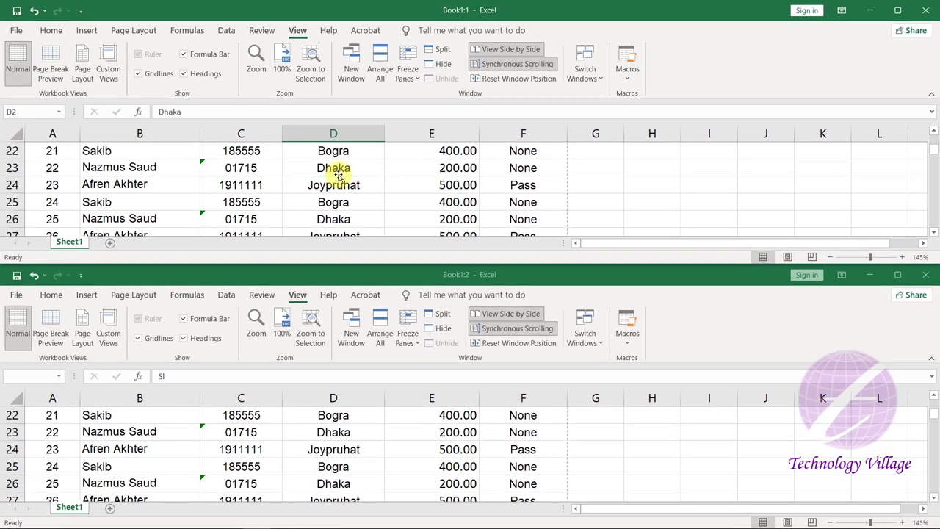
{"action": "scroll", "coordinate": [338, 176], "scroll_direction": "down", "scroll_amount": 8}
{"action": "scroll", "coordinate": [338, 176], "scroll_direction": "up", "scroll_amount": 3}
{"action": "scroll", "coordinate": [338, 176], "scroll_direction": "up", "scroll_amount": 4}
{"action": "scroll", "coordinate": [338, 176], "scroll_direction": "up", "scroll_amount": 4}
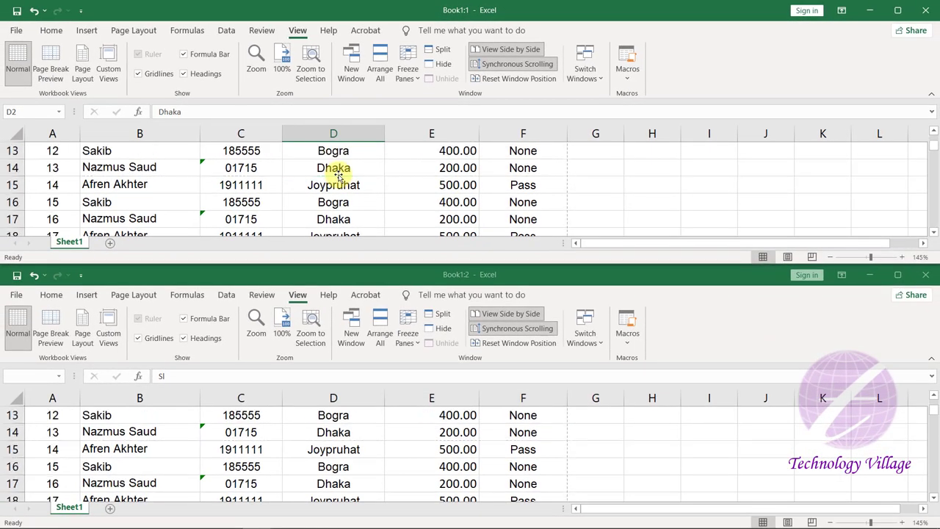
{"action": "left_click", "coordinate": [223, 452]}
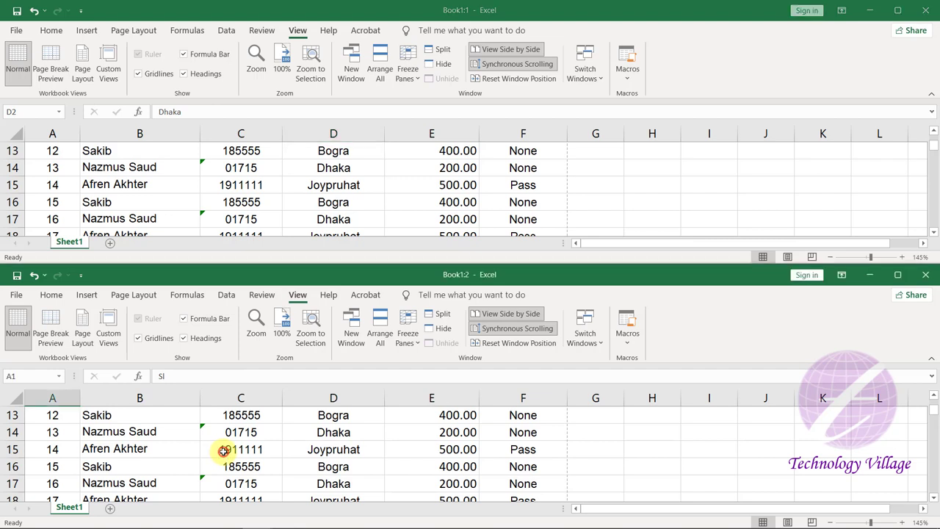
{"action": "scroll", "coordinate": [223, 452], "scroll_direction": "down", "scroll_amount": 5}
{"action": "scroll", "coordinate": [223, 451], "scroll_direction": "down", "scroll_amount": 8}
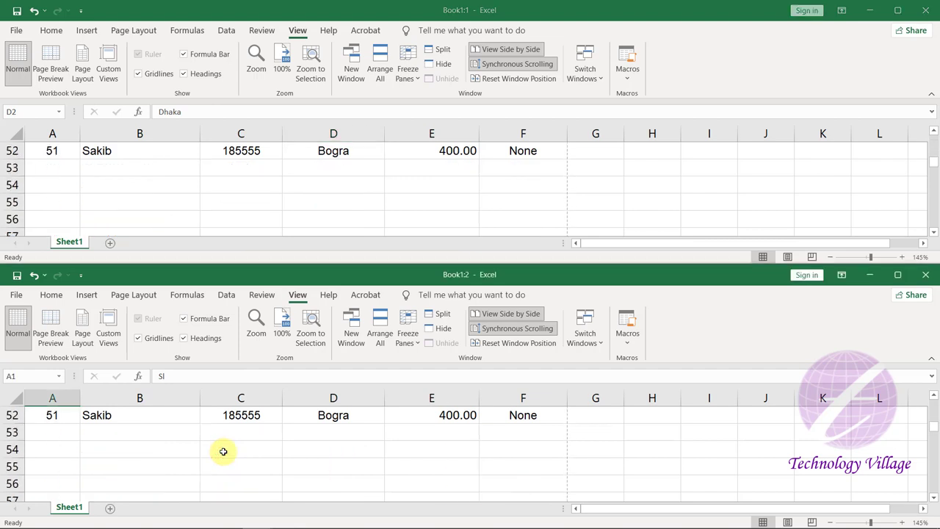
{"action": "scroll", "coordinate": [223, 452], "scroll_direction": "up", "scroll_amount": 4}
{"action": "scroll", "coordinate": [224, 451], "scroll_direction": "up", "scroll_amount": 8}
{"action": "scroll", "coordinate": [224, 452], "scroll_direction": "up", "scroll_amount": 3}
{"action": "scroll", "coordinate": [223, 452], "scroll_direction": "up", "scroll_amount": 2}
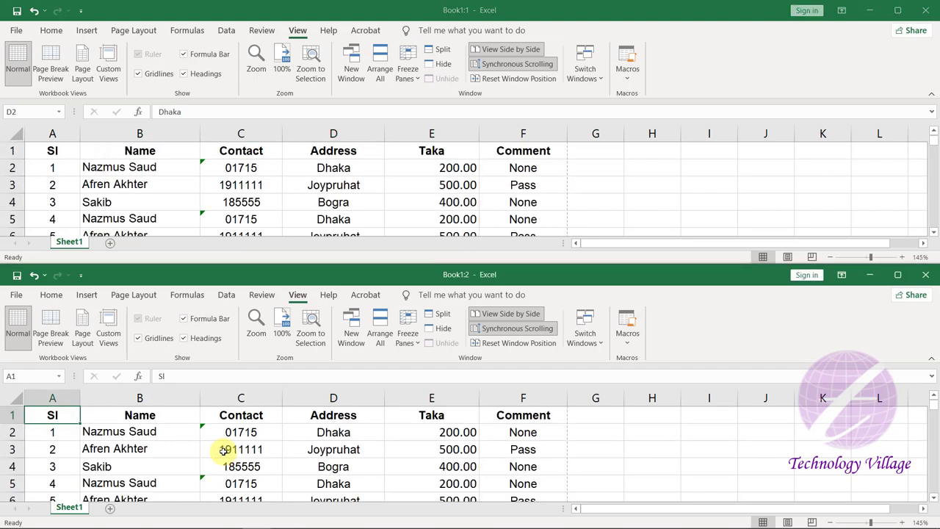
{"action": "scroll", "coordinate": [224, 452], "scroll_direction": "down", "scroll_amount": 16}
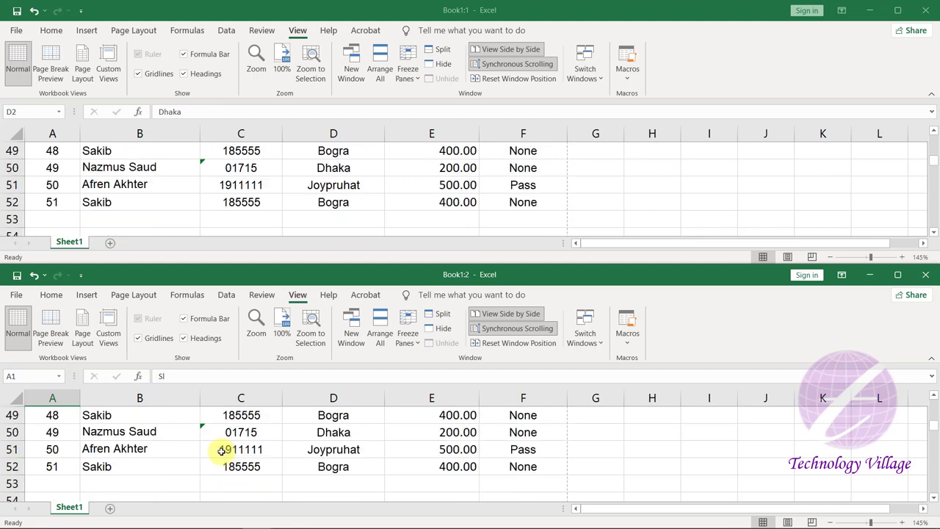
{"action": "scroll", "coordinate": [222, 452], "scroll_direction": "up", "scroll_amount": 2}
{"action": "scroll", "coordinate": [222, 452], "scroll_direction": "up", "scroll_amount": 14}
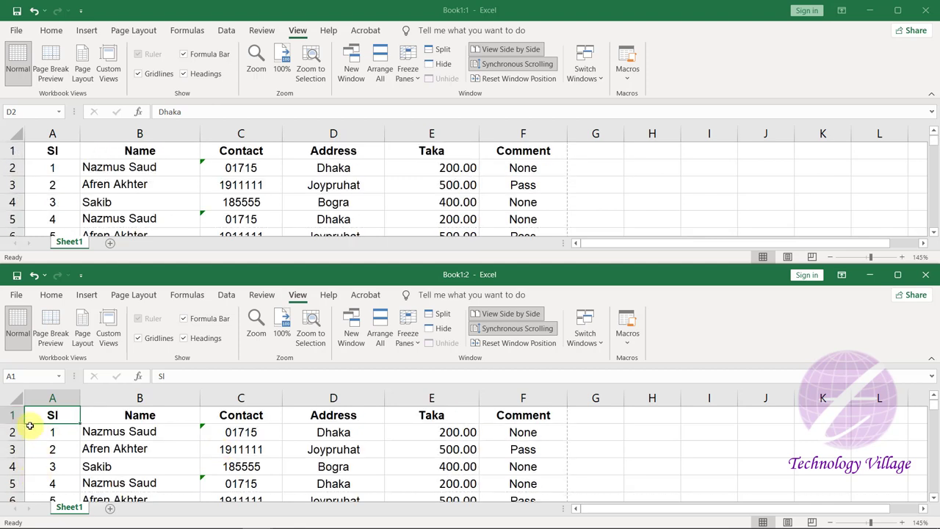
{"action": "scroll", "coordinate": [300, 444], "scroll_direction": "down", "scroll_amount": 3}
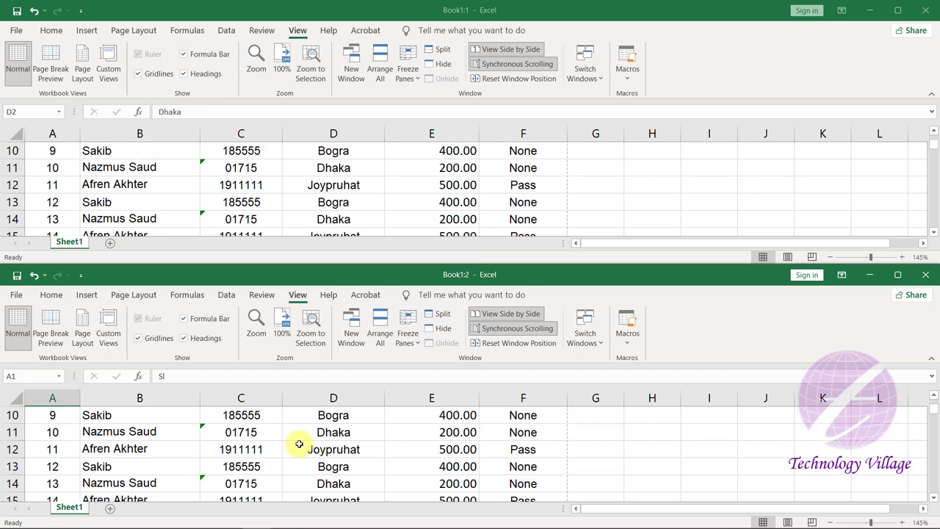
{"action": "scroll", "coordinate": [300, 443], "scroll_direction": "down", "scroll_amount": 4}
{"action": "scroll", "coordinate": [300, 445], "scroll_direction": "up", "scroll_amount": 3}
{"action": "scroll", "coordinate": [300, 444], "scroll_direction": "up", "scroll_amount": 4}
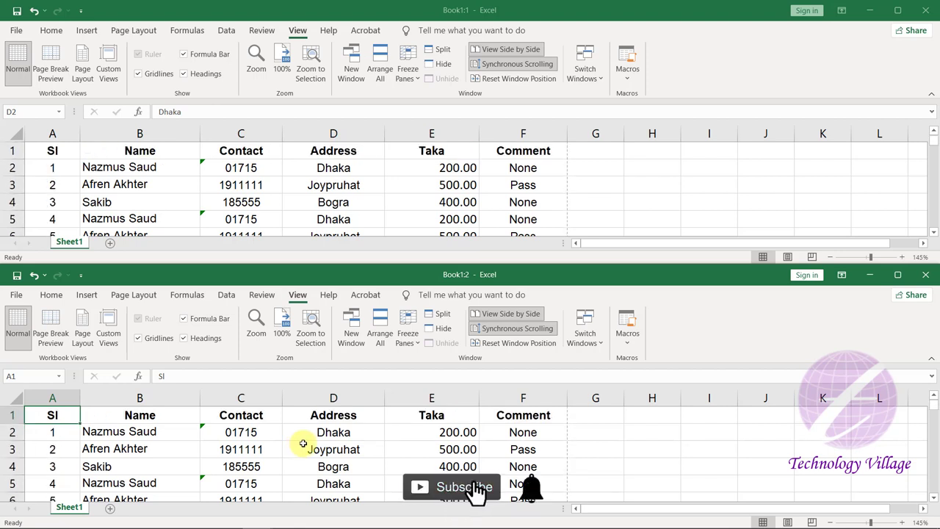
Turn off Synchronous Scrolling and scroll Book1:2 alone to row 46, leaving Book1:1 at row 1
{"action": "left_click", "coordinate": [513, 329]}
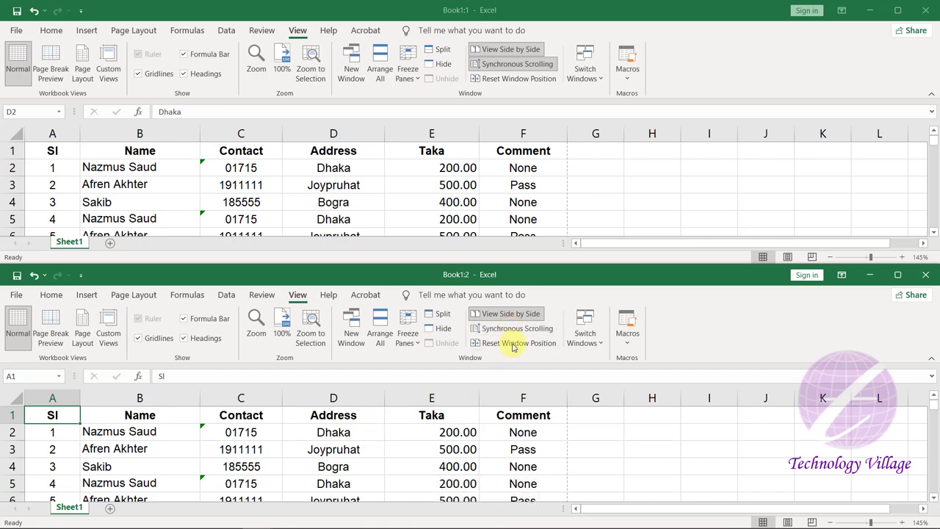
{"action": "scroll", "coordinate": [267, 454], "scroll_direction": "down", "scroll_amount": 3}
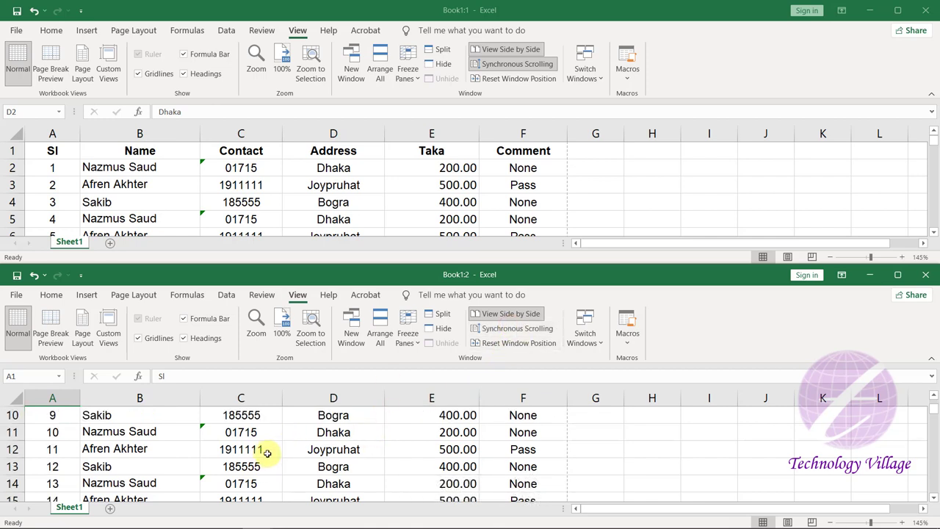
{"action": "scroll", "coordinate": [268, 453], "scroll_direction": "down", "scroll_amount": 6}
{"action": "scroll", "coordinate": [269, 453], "scroll_direction": "down", "scroll_amount": 6}
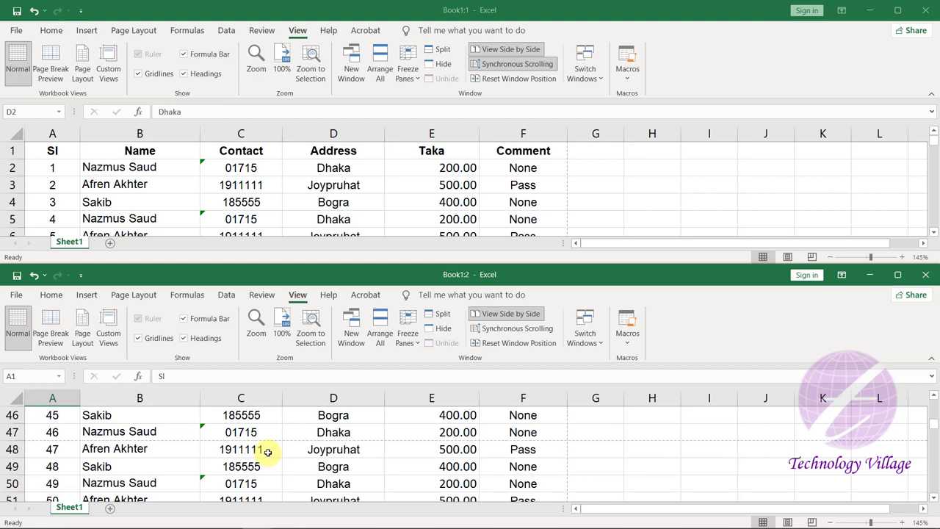
{"action": "left_click", "coordinate": [372, 168]}
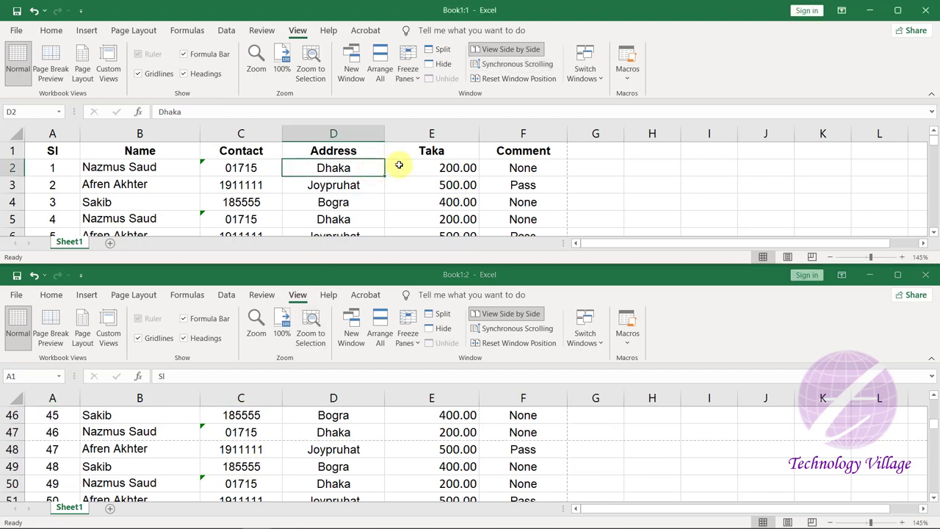
{"action": "scroll", "coordinate": [399, 164], "scroll_direction": "down", "scroll_amount": 7}
{"action": "scroll", "coordinate": [399, 164], "scroll_direction": "down", "scroll_amount": 6}
{"action": "scroll", "coordinate": [399, 164], "scroll_direction": "up", "scroll_amount": 10}
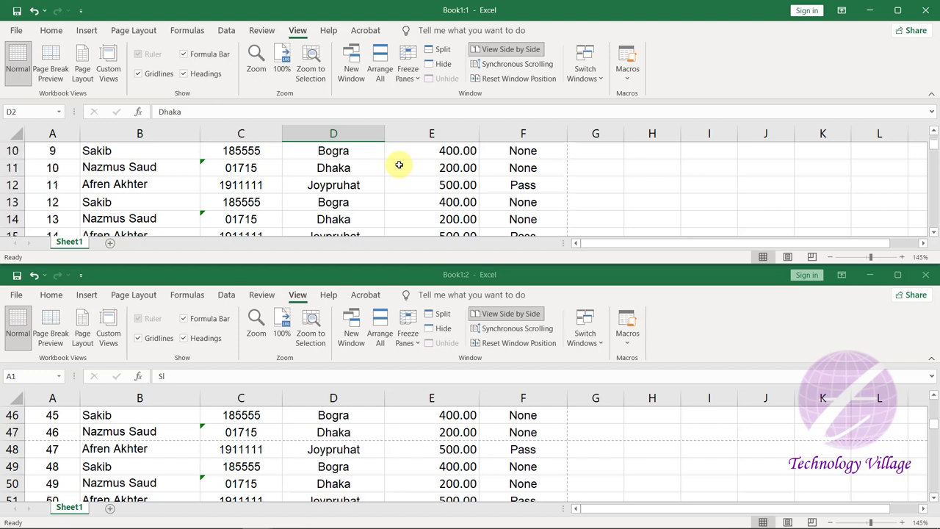
{"action": "scroll", "coordinate": [399, 164], "scroll_direction": "up", "scroll_amount": 3}
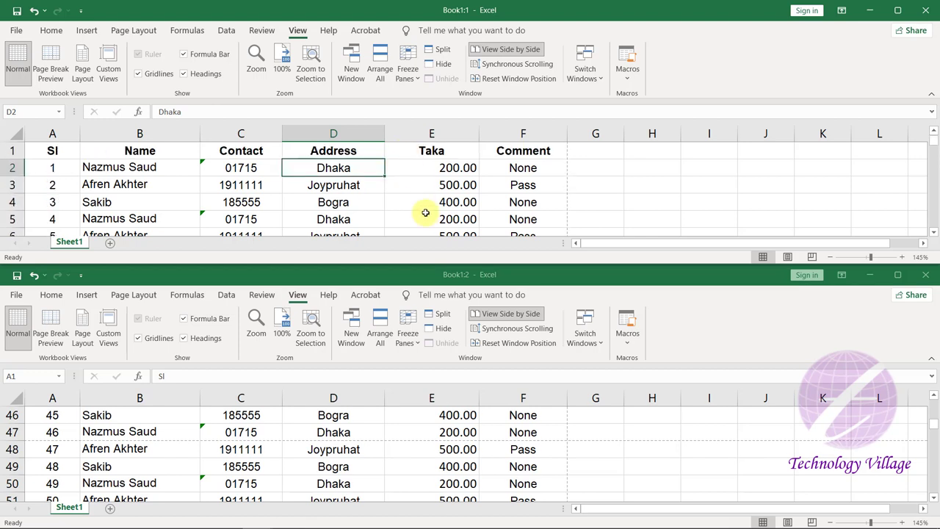
Turn Synchronous Scrolling back on and test scrolling from cell E2 of the upper window
{"action": "left_click", "coordinate": [515, 64]}
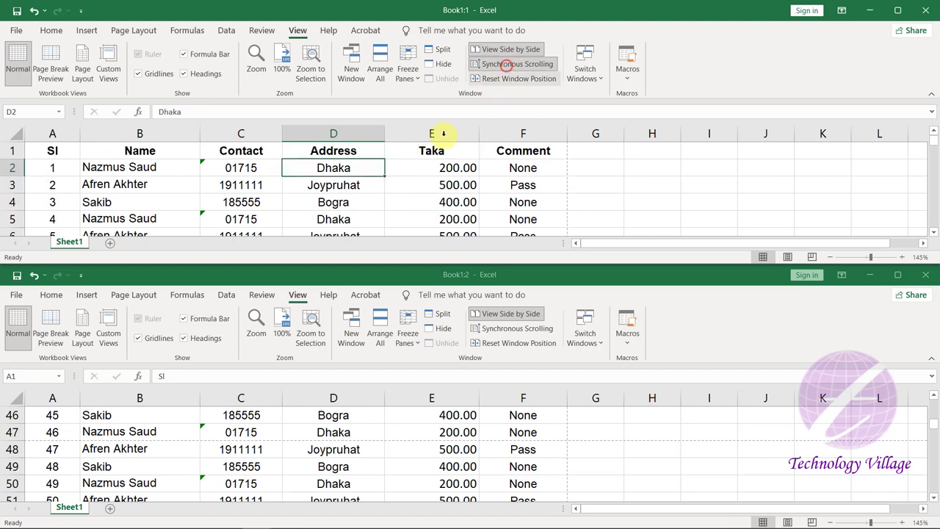
{"action": "left_click", "coordinate": [399, 168]}
{"action": "scroll", "coordinate": [399, 167], "scroll_direction": "down", "scroll_amount": 6}
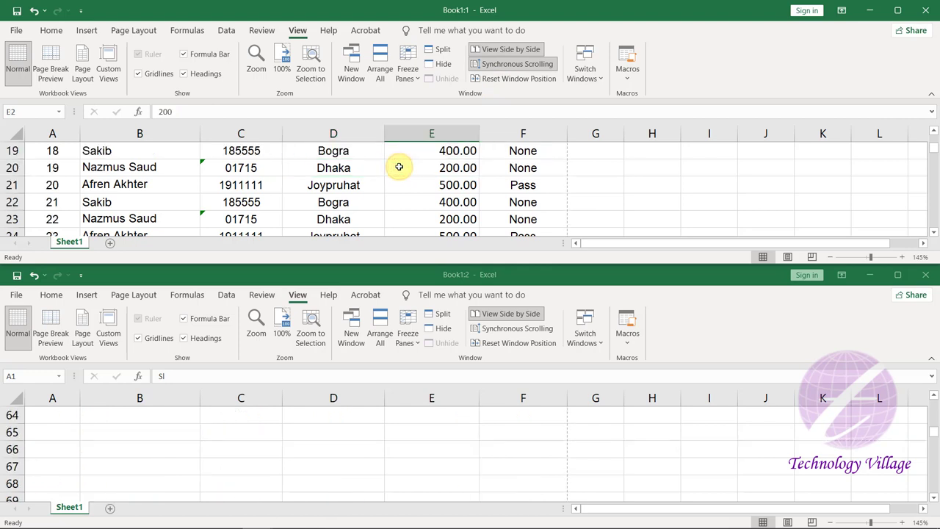
{"action": "scroll", "coordinate": [399, 168], "scroll_direction": "up", "scroll_amount": 6}
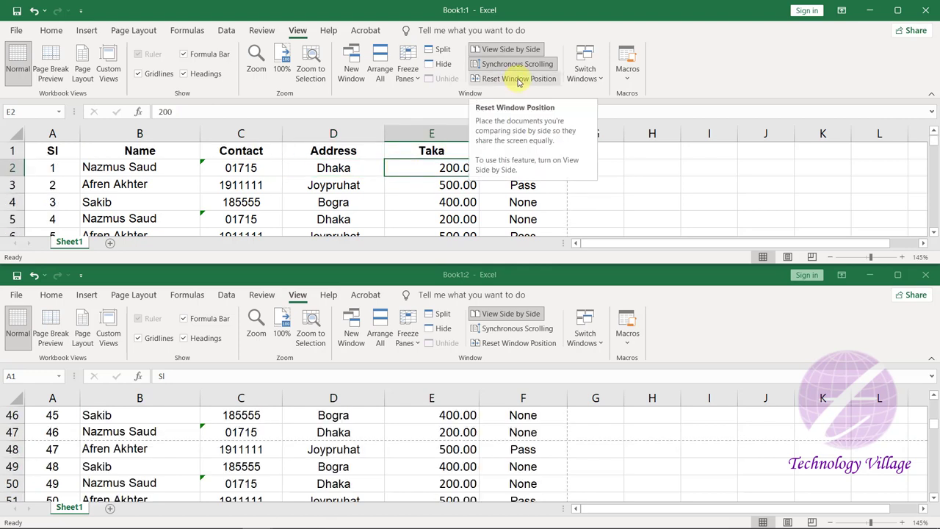
Reset Window Position and select A1:F3 in the upper window
{"action": "left_click", "coordinate": [518, 81]}
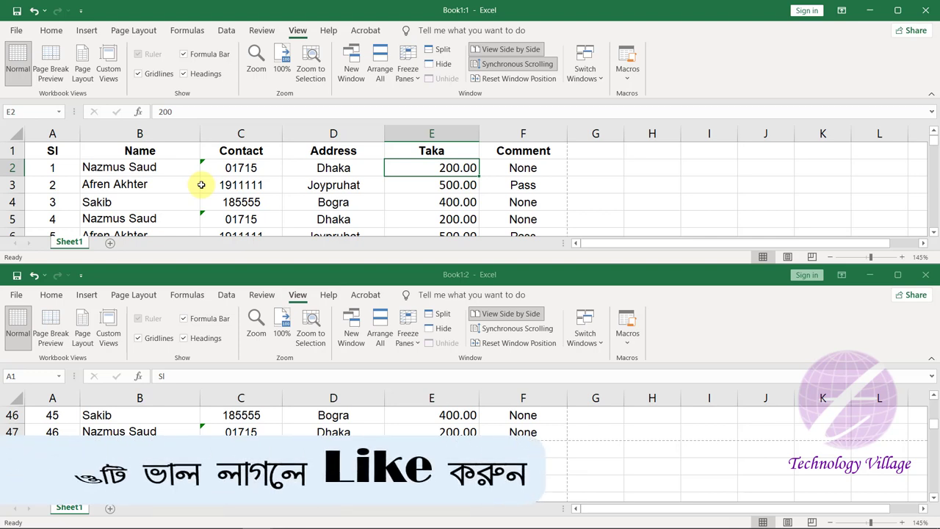
{"action": "left_click", "coordinate": [84, 180]}
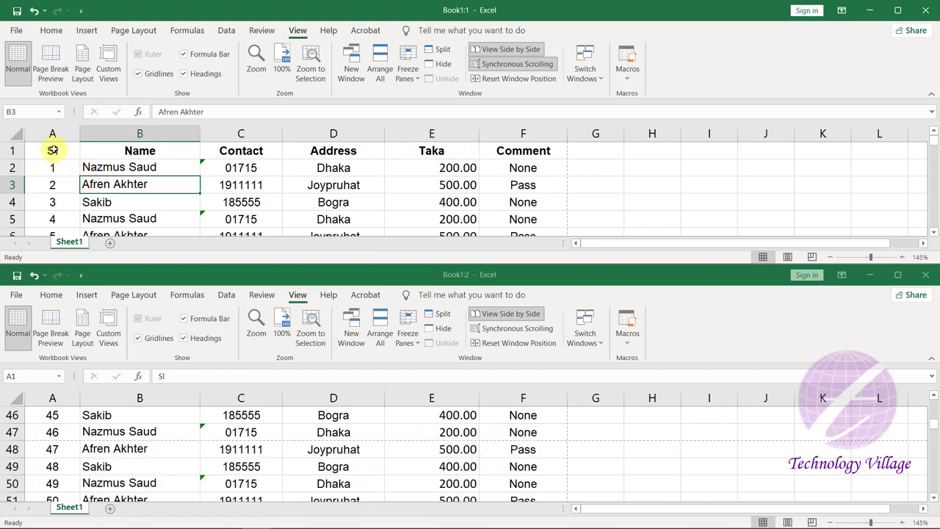
{"action": "left_click_drag", "start_coordinate": [52, 149], "coordinate": [517, 190]}
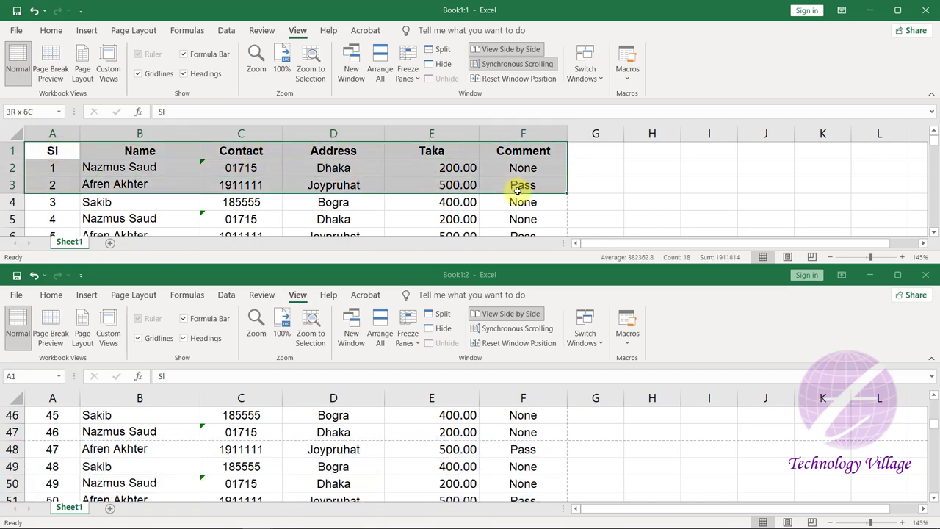
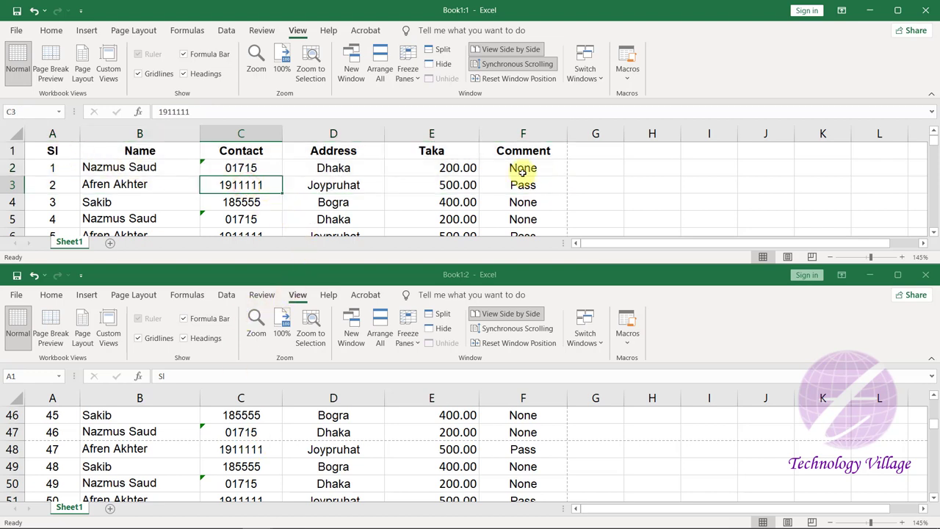
In the lower Book1:2 window, scroll through the table and select cell C54
{"action": "left_click", "coordinate": [388, 446]}
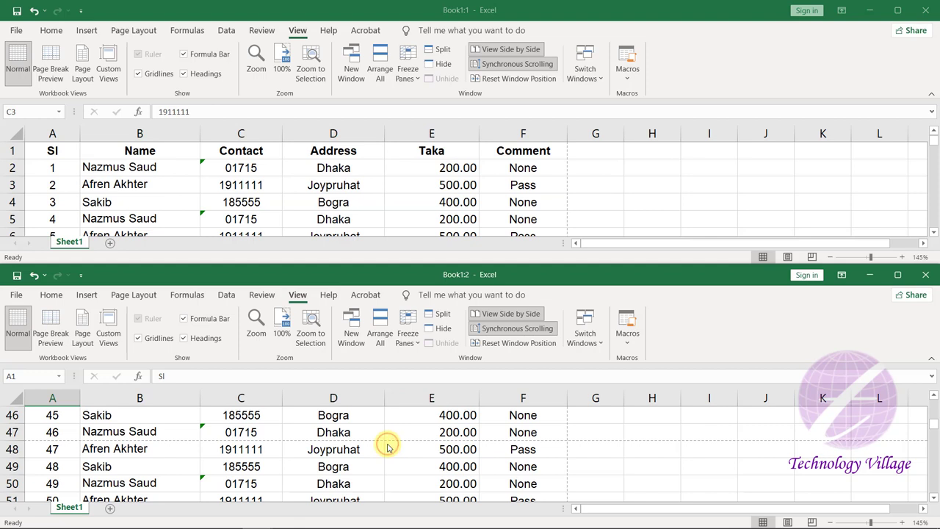
{"action": "scroll", "coordinate": [388, 445], "scroll_direction": "down", "scroll_amount": 6}
{"action": "scroll", "coordinate": [384, 443], "scroll_direction": "up", "scroll_amount": 1}
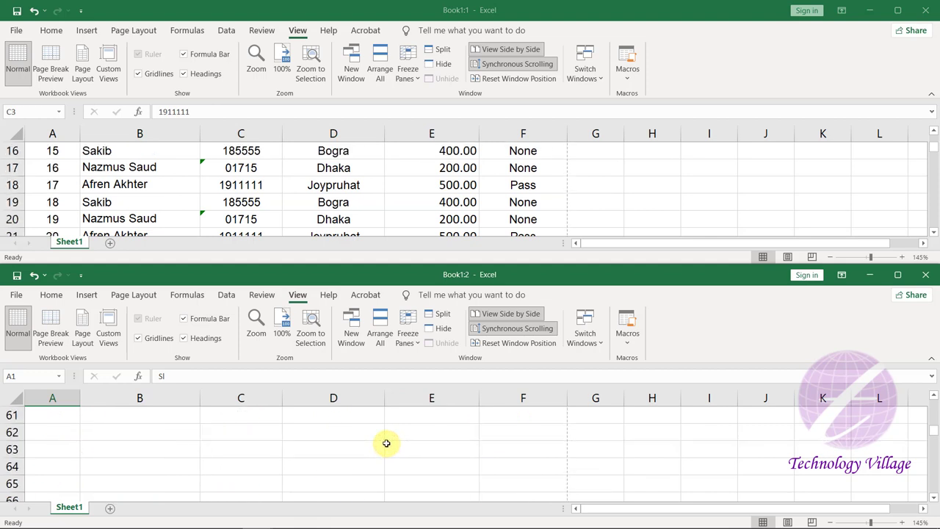
{"action": "scroll", "coordinate": [183, 459], "scroll_direction": "up", "scroll_amount": 1}
{"action": "scroll", "coordinate": [184, 459], "scroll_direction": "up", "scroll_amount": 2}
{"action": "left_click", "coordinate": [206, 446]}
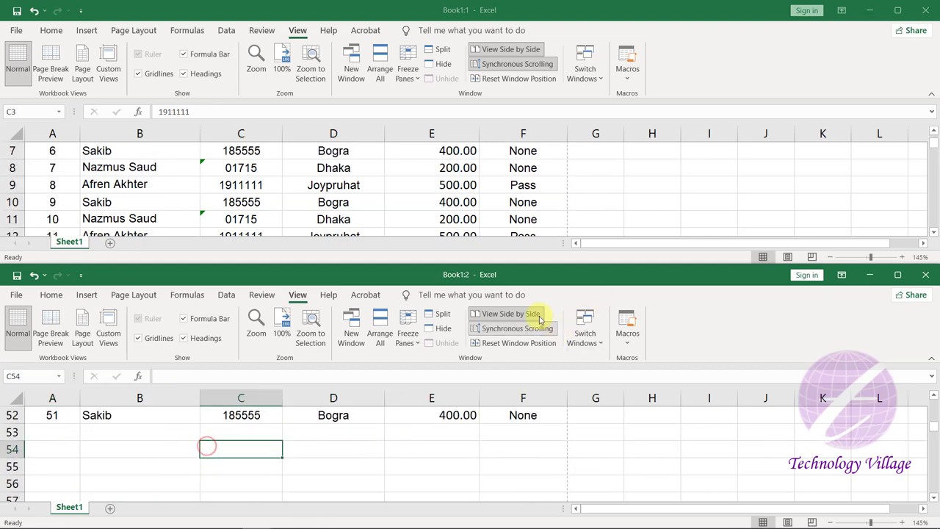
Turn off Synchronous Scrolling, then scroll each window independently, selecting the Comment header F1 above
{"action": "left_click", "coordinate": [511, 329]}
{"action": "left_click", "coordinate": [303, 187]}
{"action": "scroll", "coordinate": [302, 191], "scroll_direction": "up", "scroll_amount": 2}
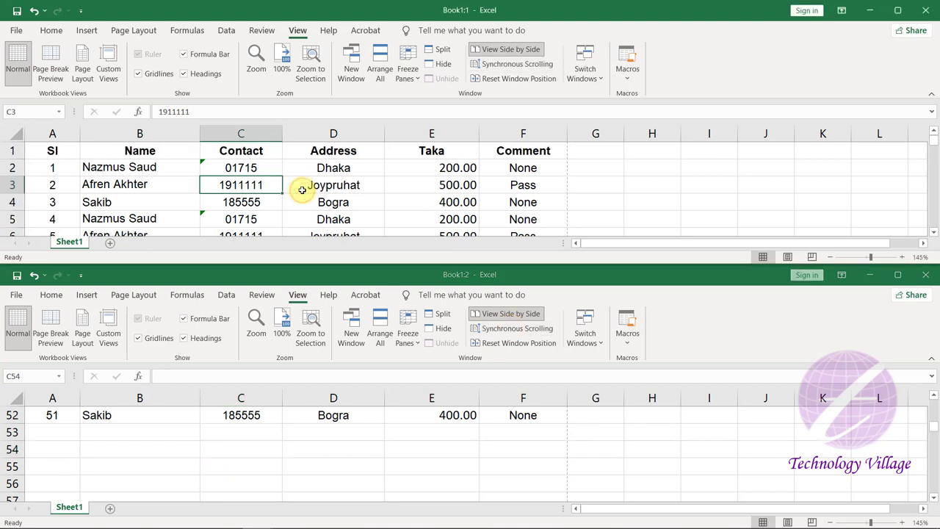
{"action": "left_click", "coordinate": [493, 154]}
{"action": "left_click", "coordinate": [144, 436]}
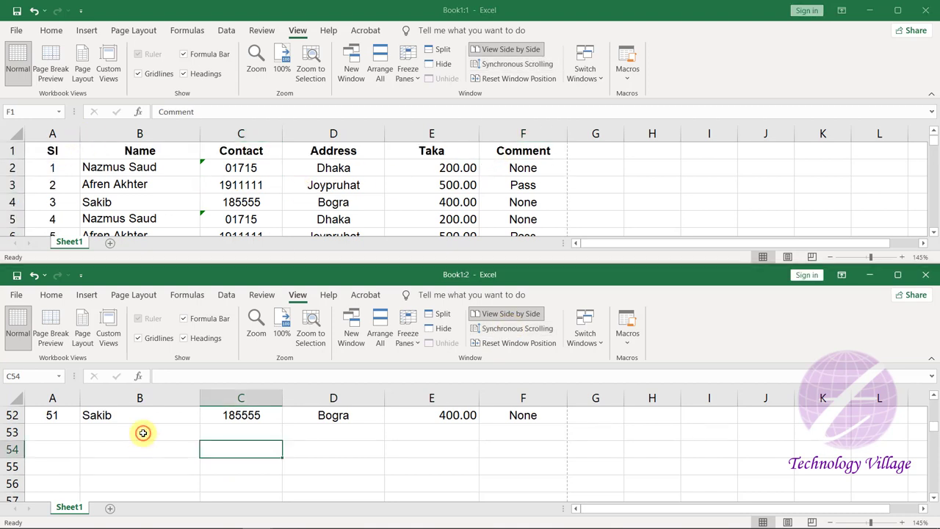
{"action": "scroll", "coordinate": [141, 432], "scroll_direction": "up", "scroll_amount": 2}
{"action": "scroll", "coordinate": [69, 437], "scroll_direction": "down", "scroll_amount": 2}
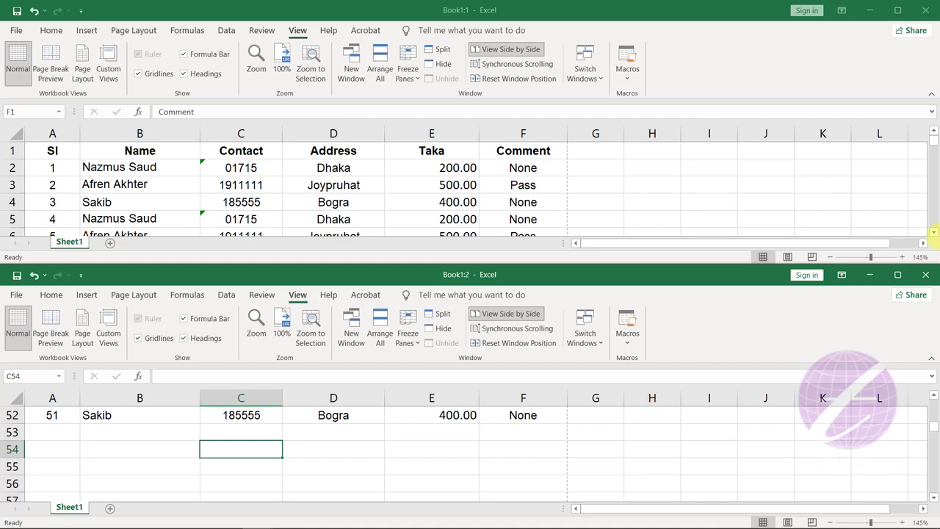
Close the Book1:2 window and maximize the remaining Book1 window
{"action": "left_click", "coordinate": [926, 275]}
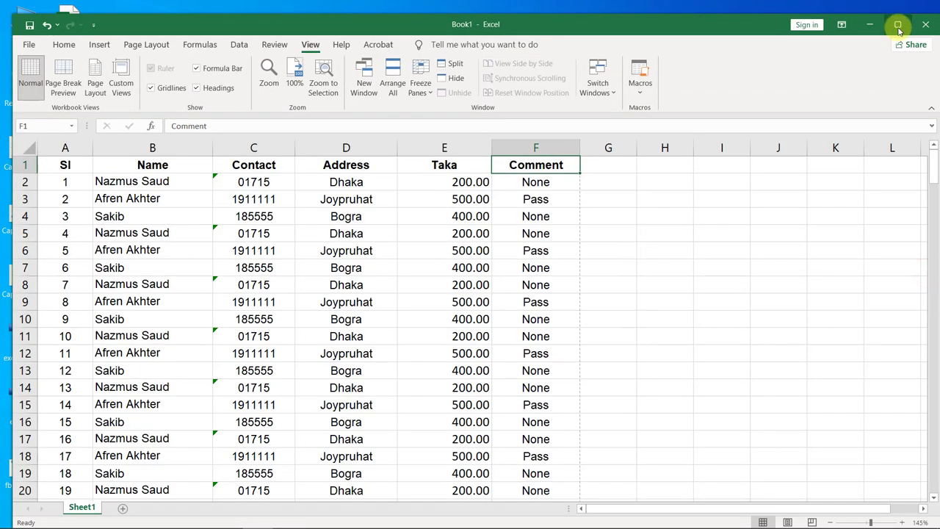
{"action": "left_click", "coordinate": [899, 25]}
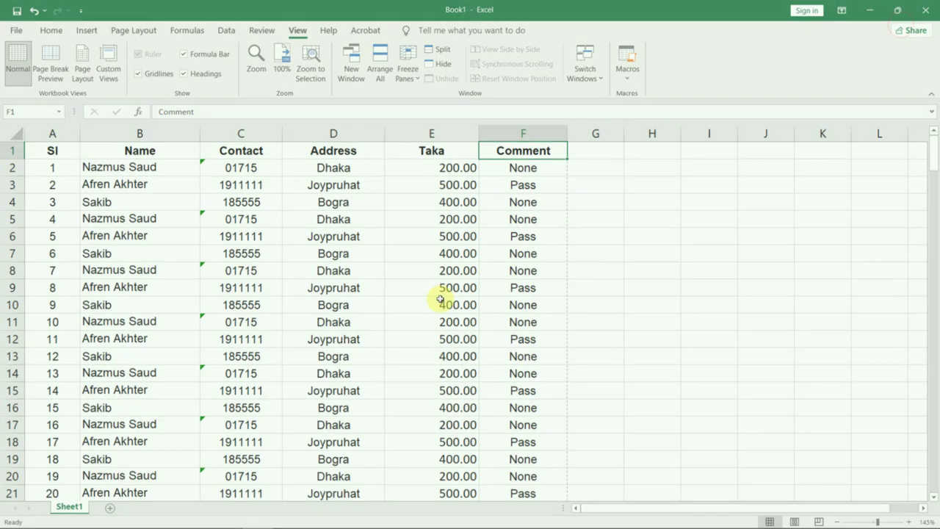